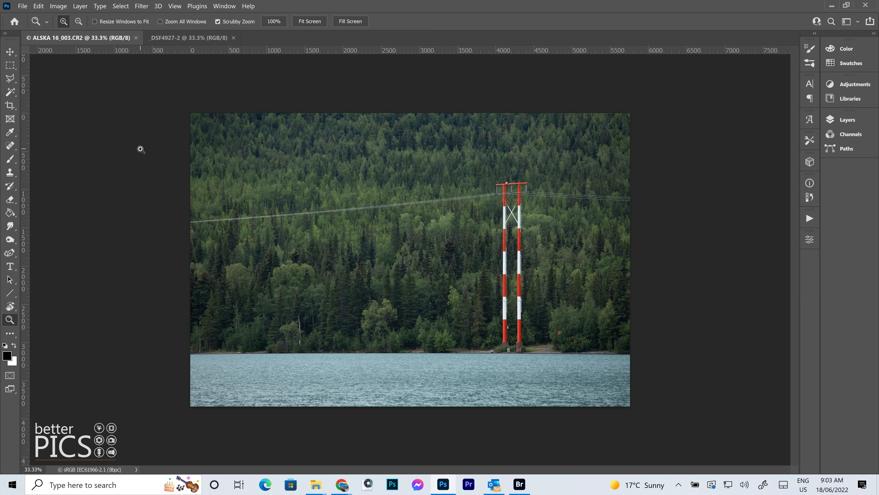
Step: View the _DSF4927-2 bridge photo and return to the ALSKA 16_003.CR2 forest photo
click(194, 38)
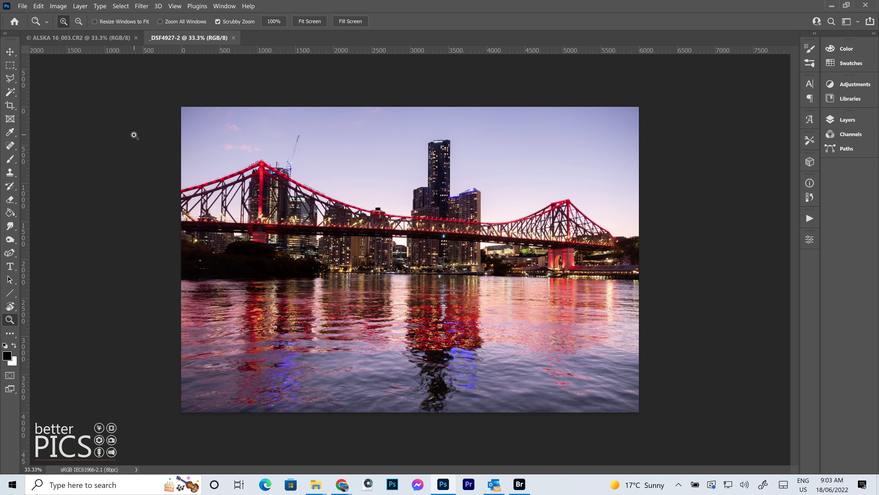
click(92, 38)
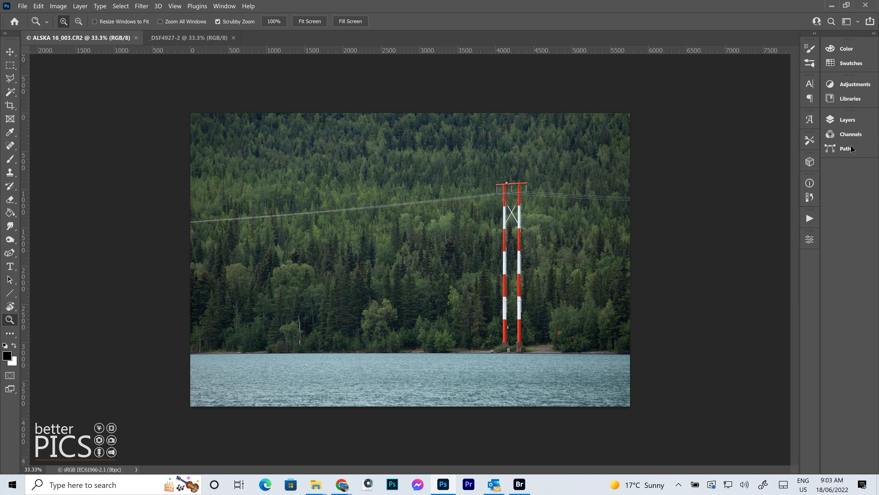
Step: Expand the collapsed Adjustments and Layers panels and add a Vibrance adjustment layer to the forest photo
click(874, 33)
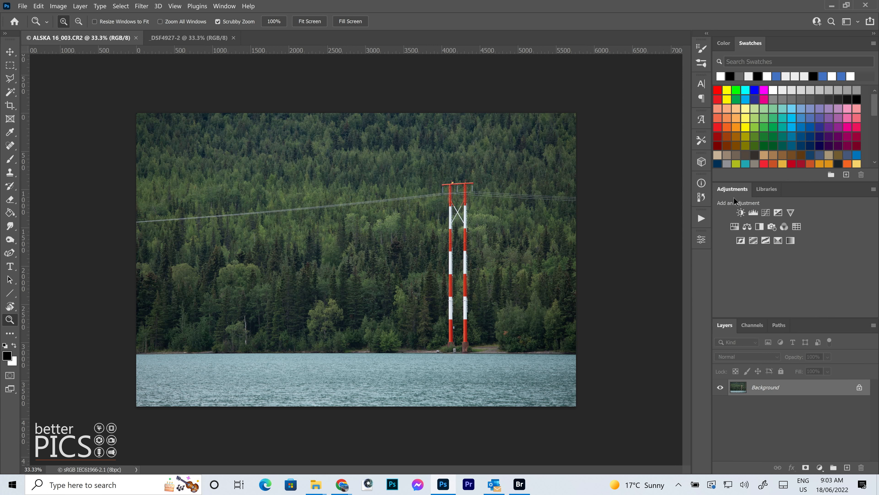
click(230, 7)
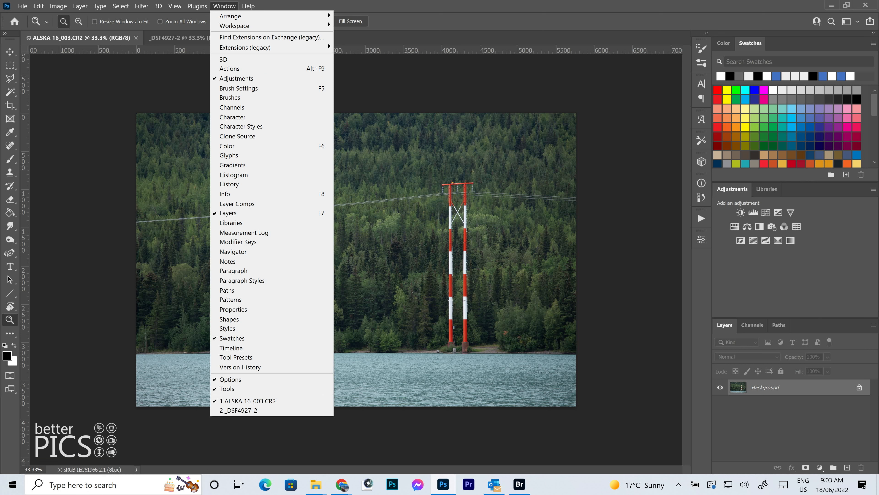
click(810, 279)
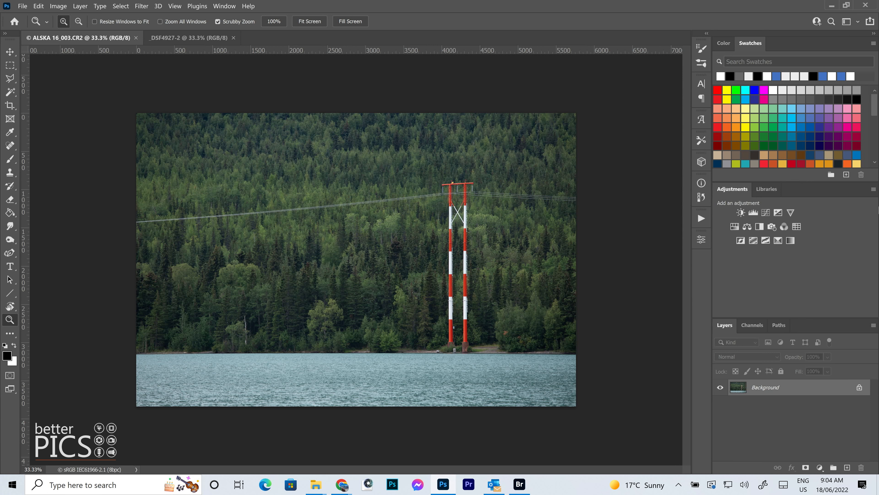
click(791, 213)
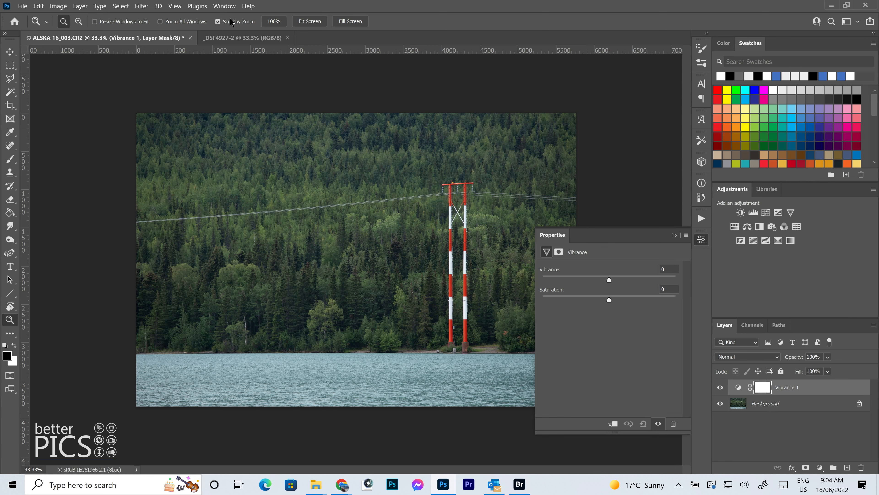
click(224, 6)
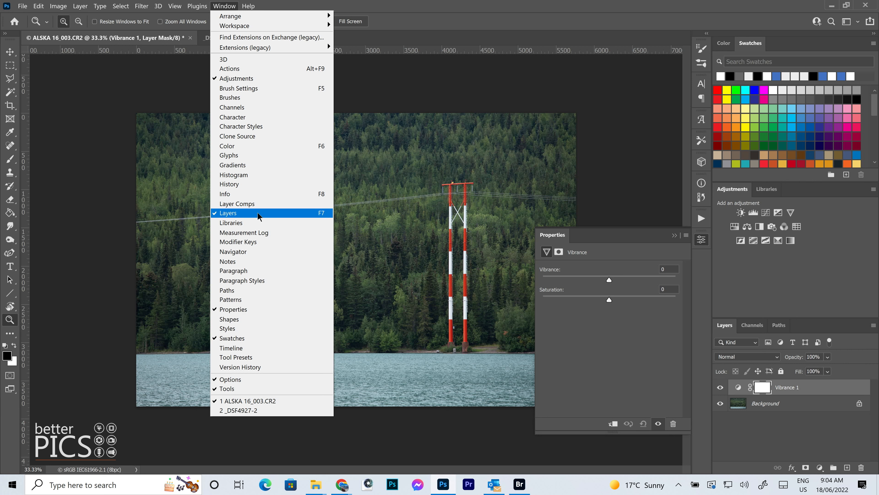
click(522, 18)
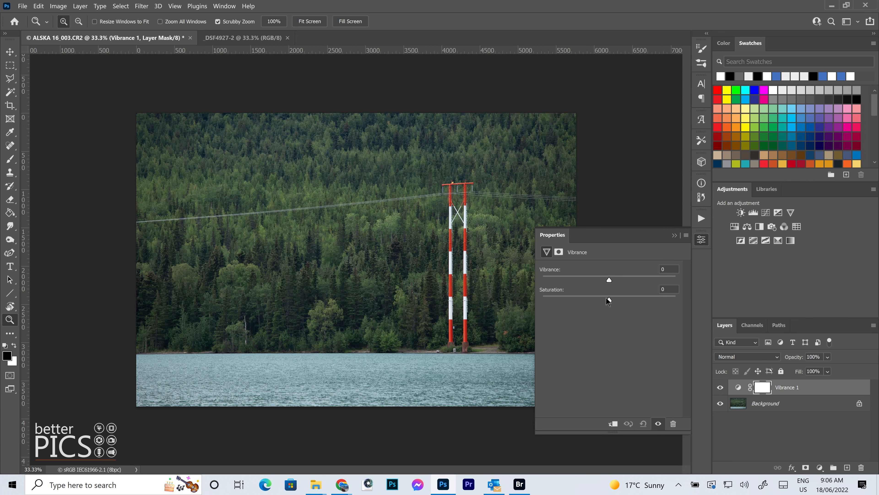
Step: Try the forest photo's Saturation at +100 and +5, and reset it to 0
drag(609, 299, 688, 300)
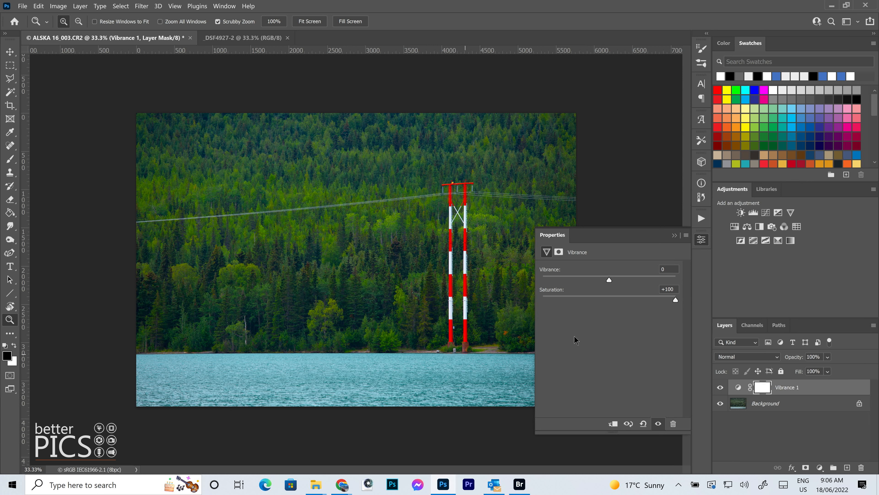
drag(633, 300, 613, 301)
click(670, 290)
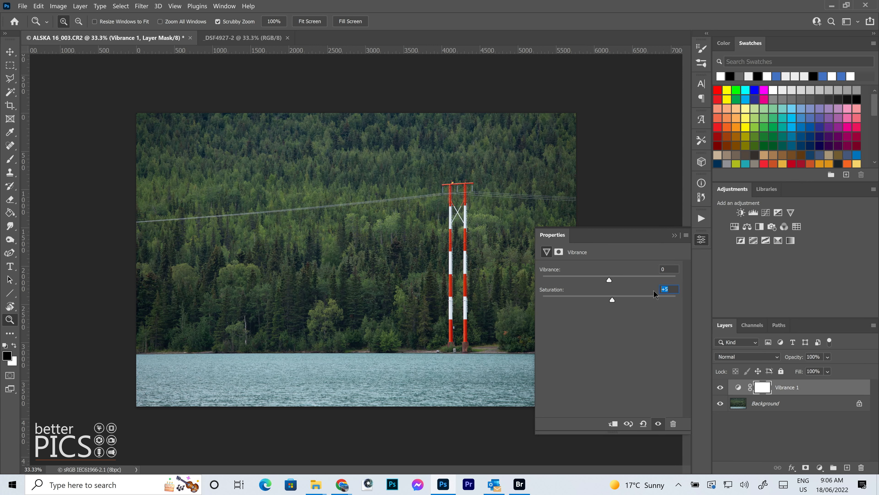
text(0)
key(Return)
Step: Try the forest photo's Vibrance at +100 and +26, and settle on +46
drag(611, 280, 702, 277)
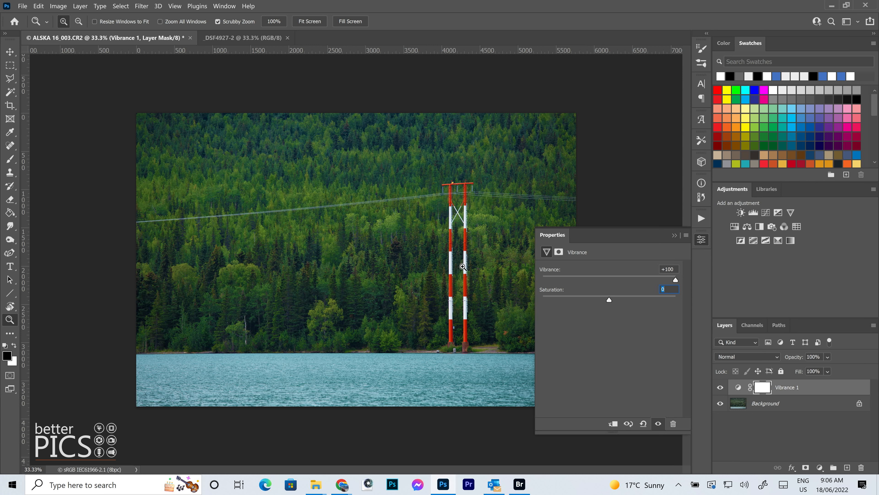
click(620, 279)
mouse_move(612, 280)
mouse_down()
mouse_move(675, 279)
mouse_move(608, 279)
mouse_move(649, 279)
mouse_move(616, 280)
mouse_move(625, 281)
mouse_up()
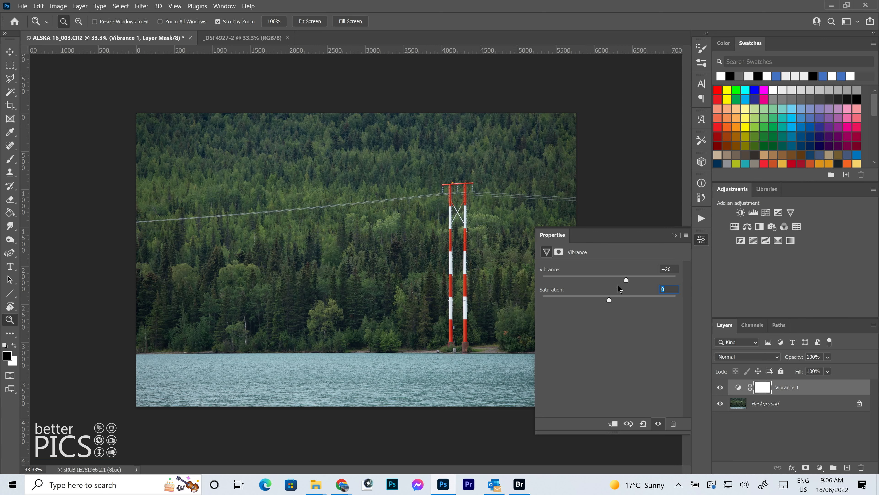
drag(626, 277, 639, 281)
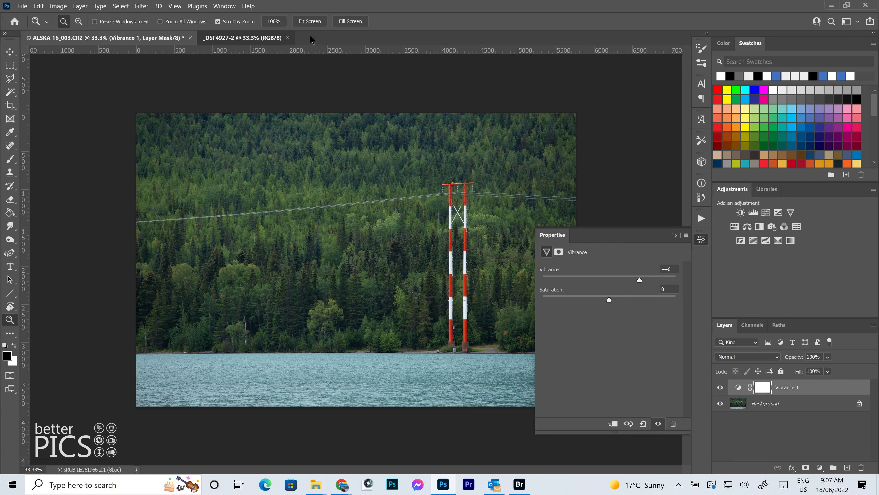
Step: Switch to the _DSF4927-2 bridge photo and add a Vibrance adjustment layer above its background
click(245, 39)
click(702, 240)
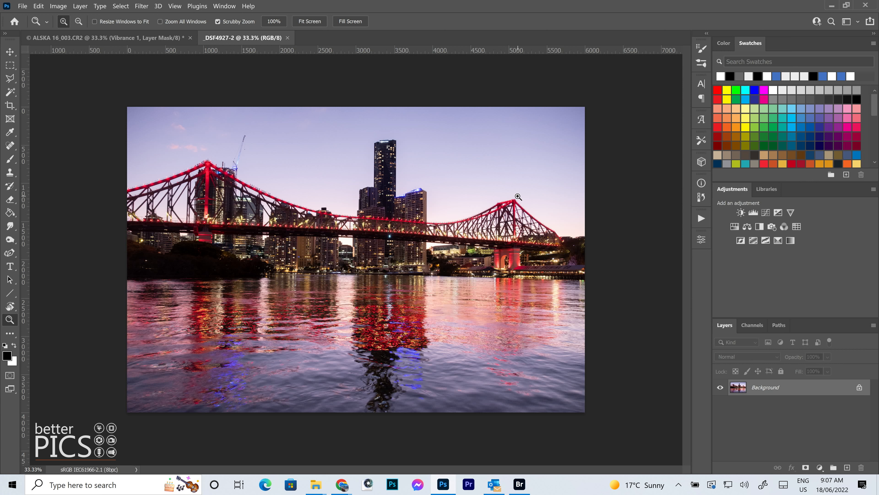
click(792, 213)
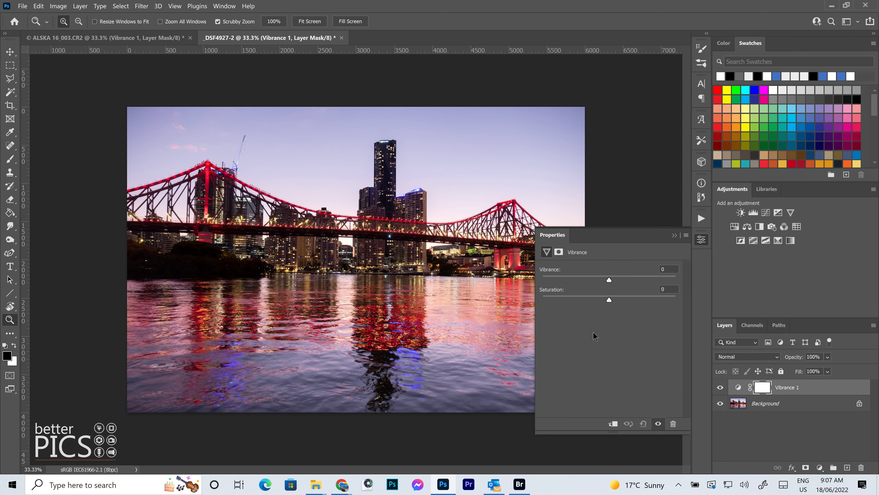
Step: Try the bridge photo's Vibrance at about +51 and reset it to 0
mouse_move(621, 277)
mouse_down()
mouse_move(647, 282)
mouse_move(632, 279)
mouse_up()
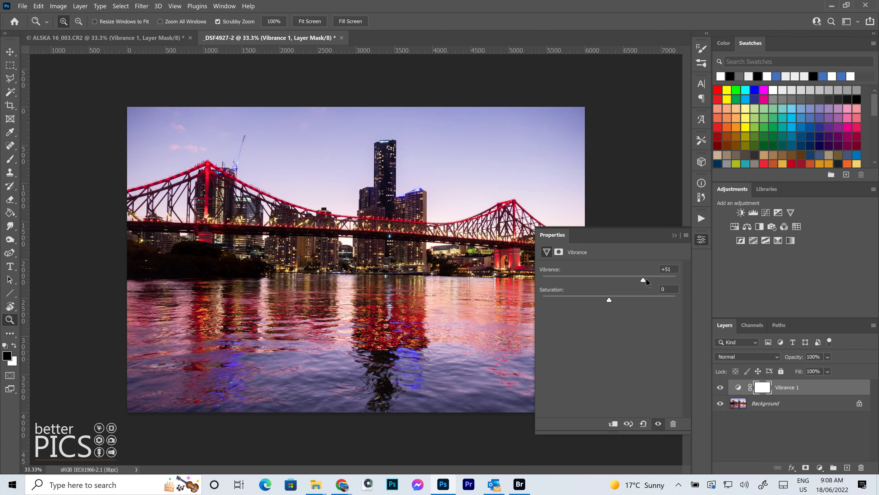
mouse_move(644, 280)
mouse_down()
mouse_move(630, 282)
mouse_move(646, 279)
mouse_up()
click(669, 270)
text(0)
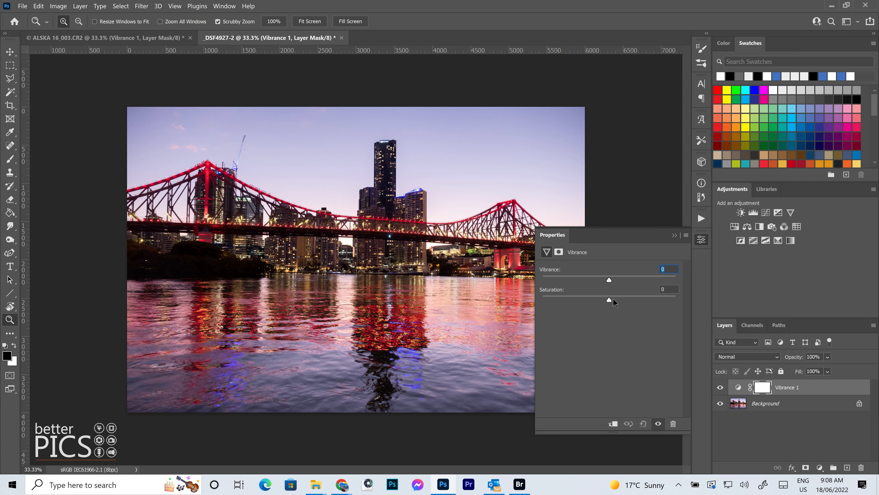
Step: Try the bridge photo's Saturation at +53 and reset it to 0
drag(614, 303, 647, 305)
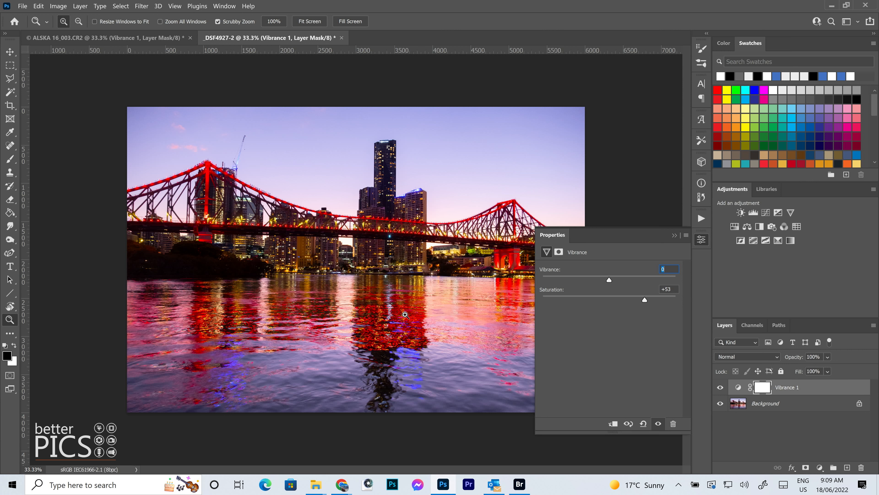
double_click(669, 289)
text(0)
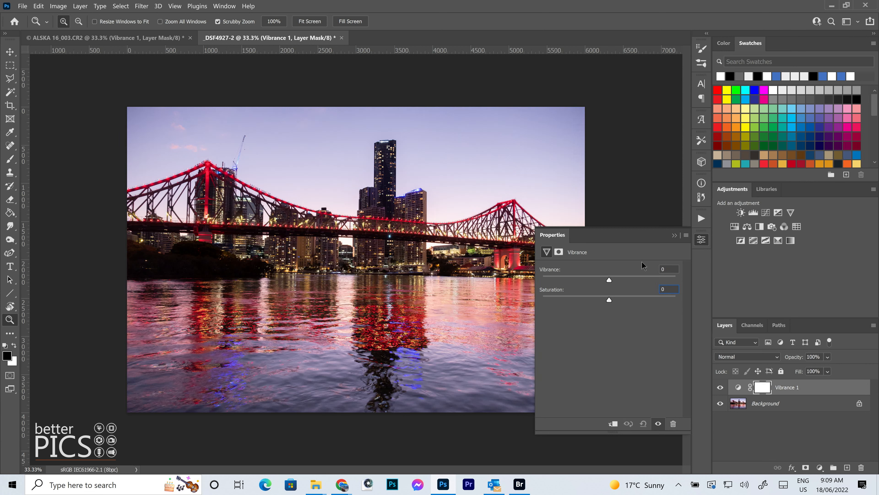
Step: Raise the bridge photo's Vibrance to about +48 and collapse the adjustment's properties
click(635, 278)
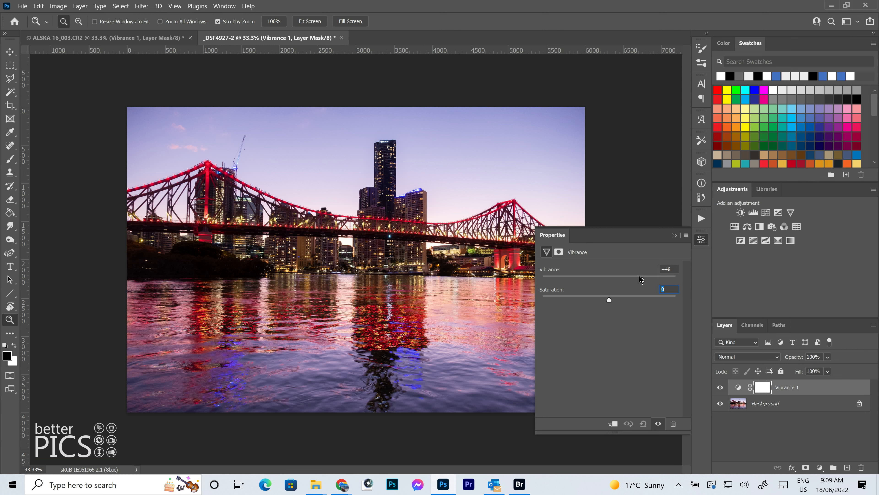
click(642, 278)
click(644, 278)
click(705, 245)
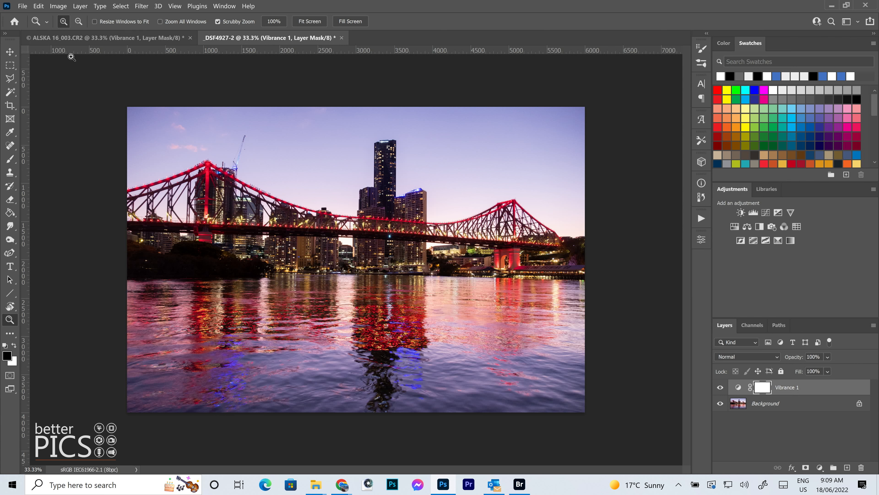
Step: Review the adjusted forest photo and return to the adjusted bridge photo
click(126, 38)
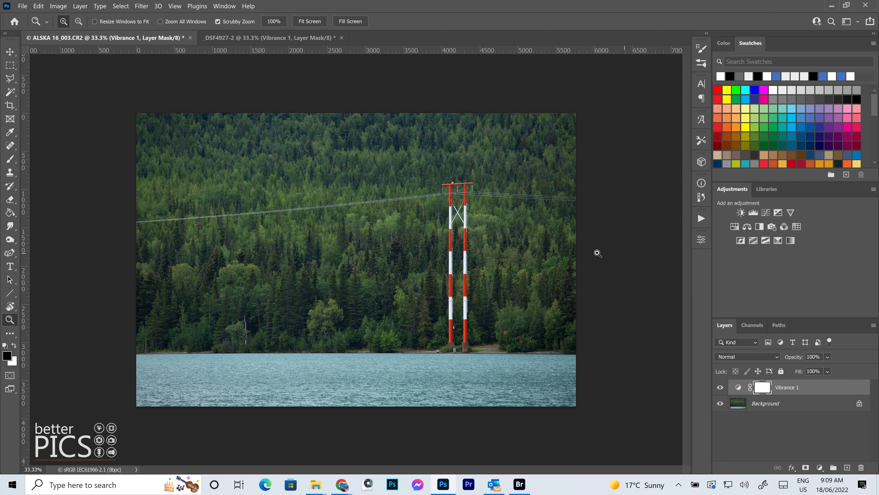
click(270, 38)
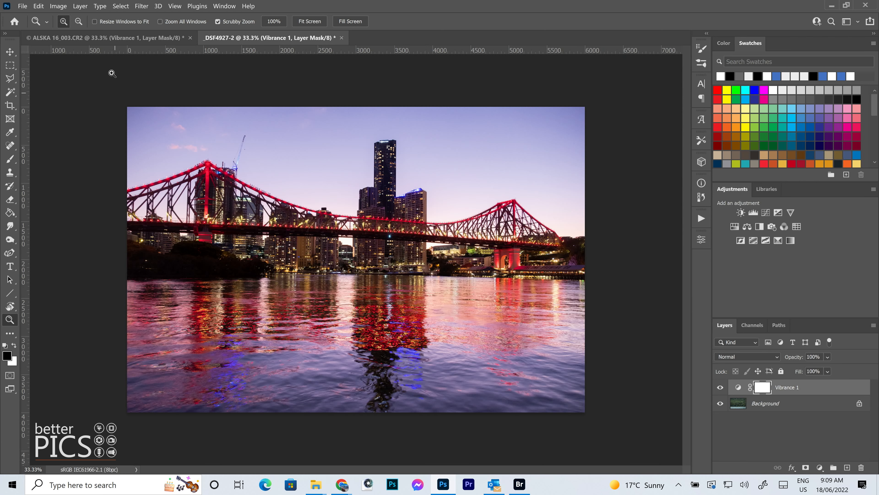